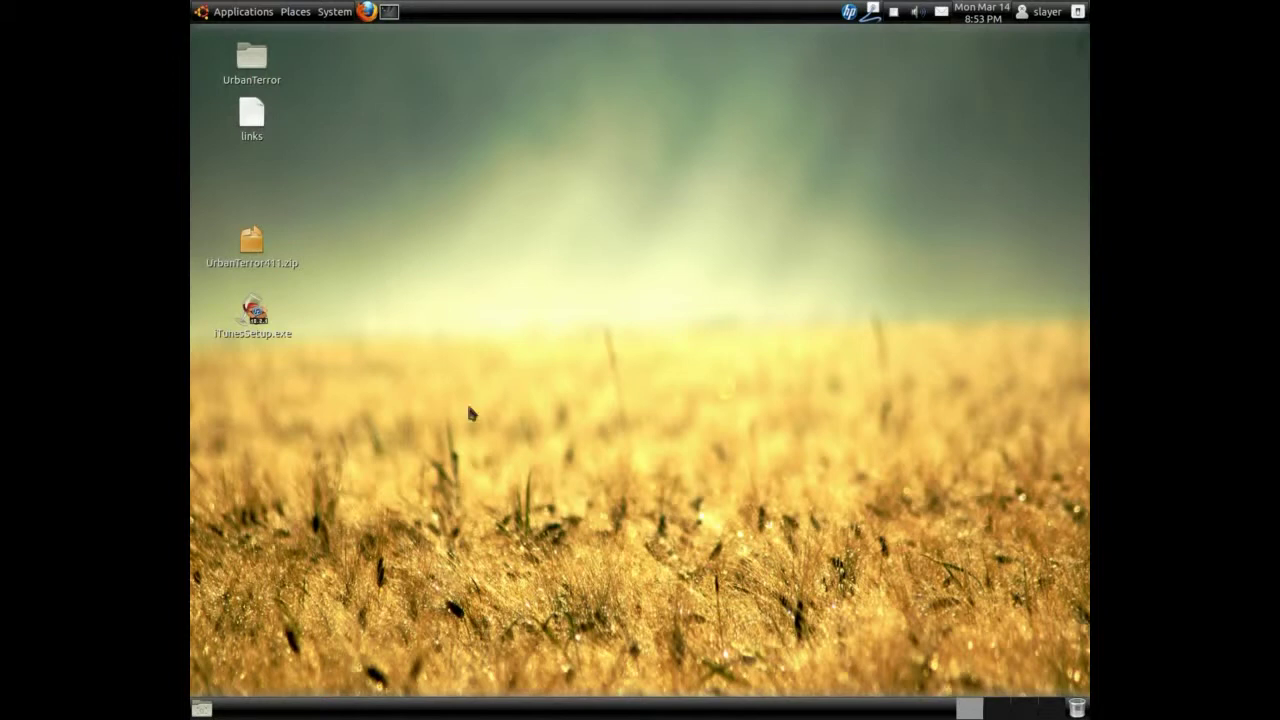
Launch Ubuntu Software Center from the applications menu and search for 'wine'.
left_click(243, 12)
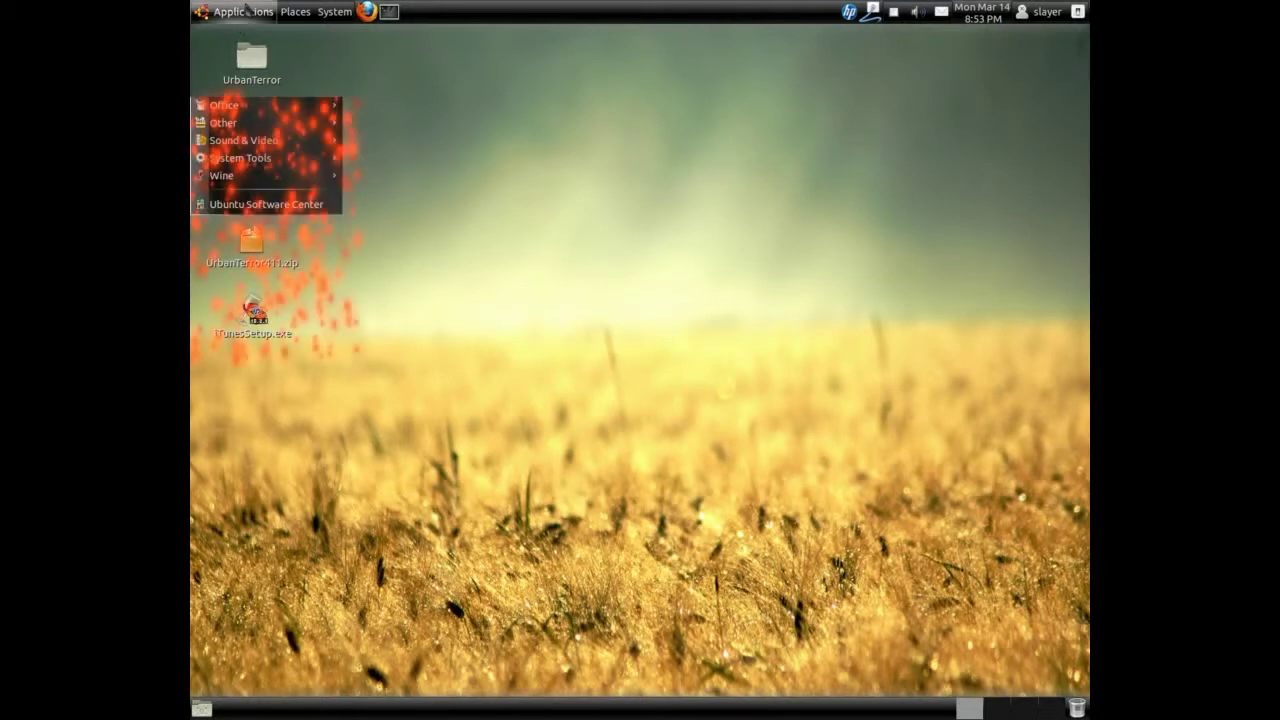
left_click(278, 206)
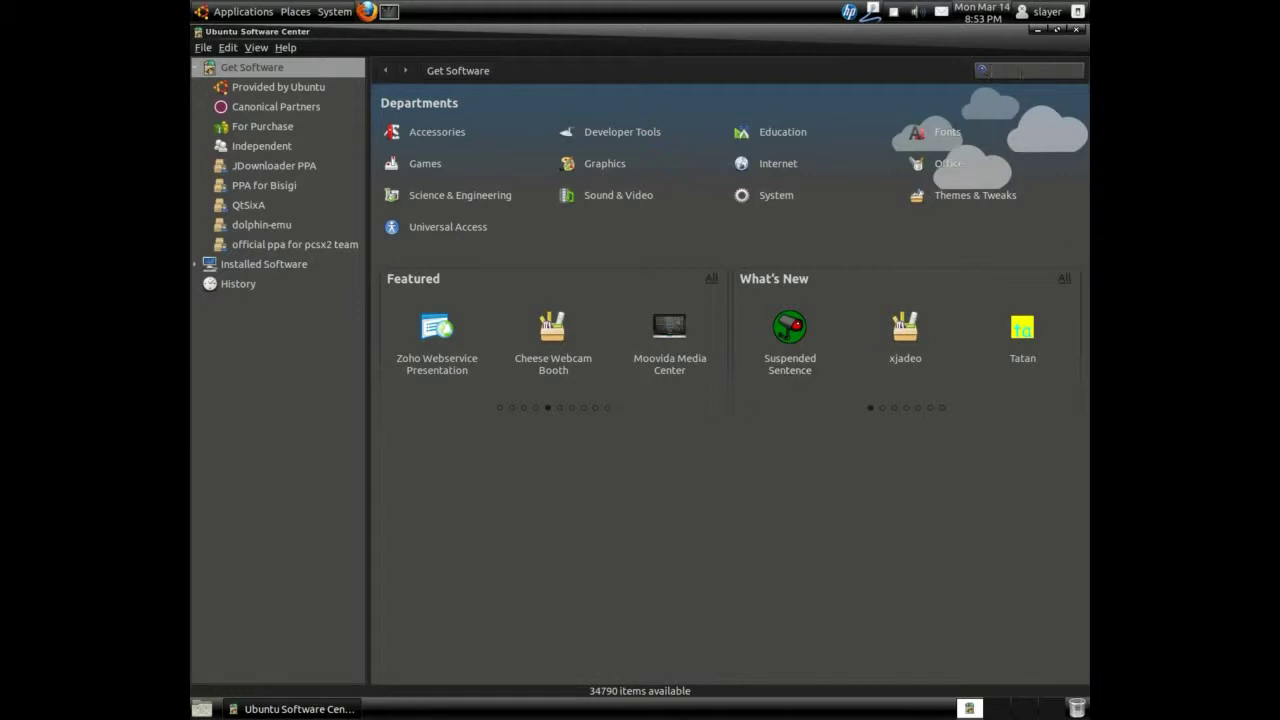
type("wine")
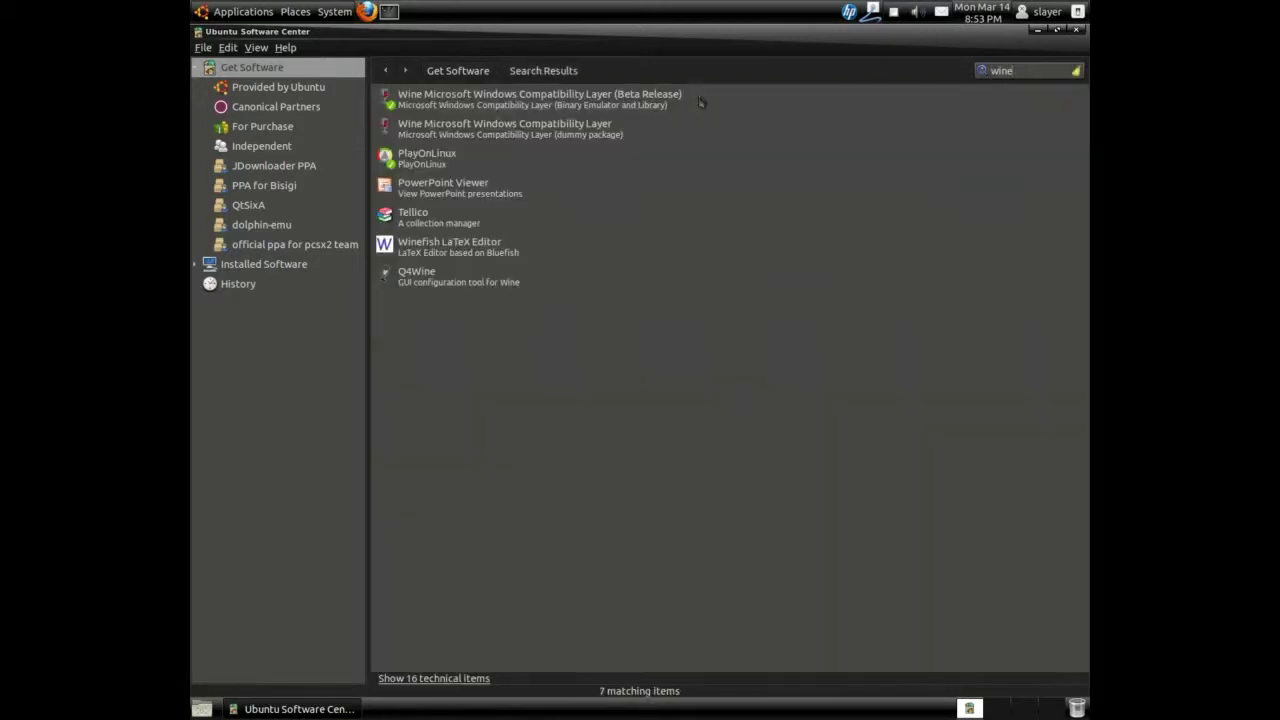
Confirm Wine (Beta Release) and PlayOnLinux are installed, then close Software Center.
left_click(617, 105)
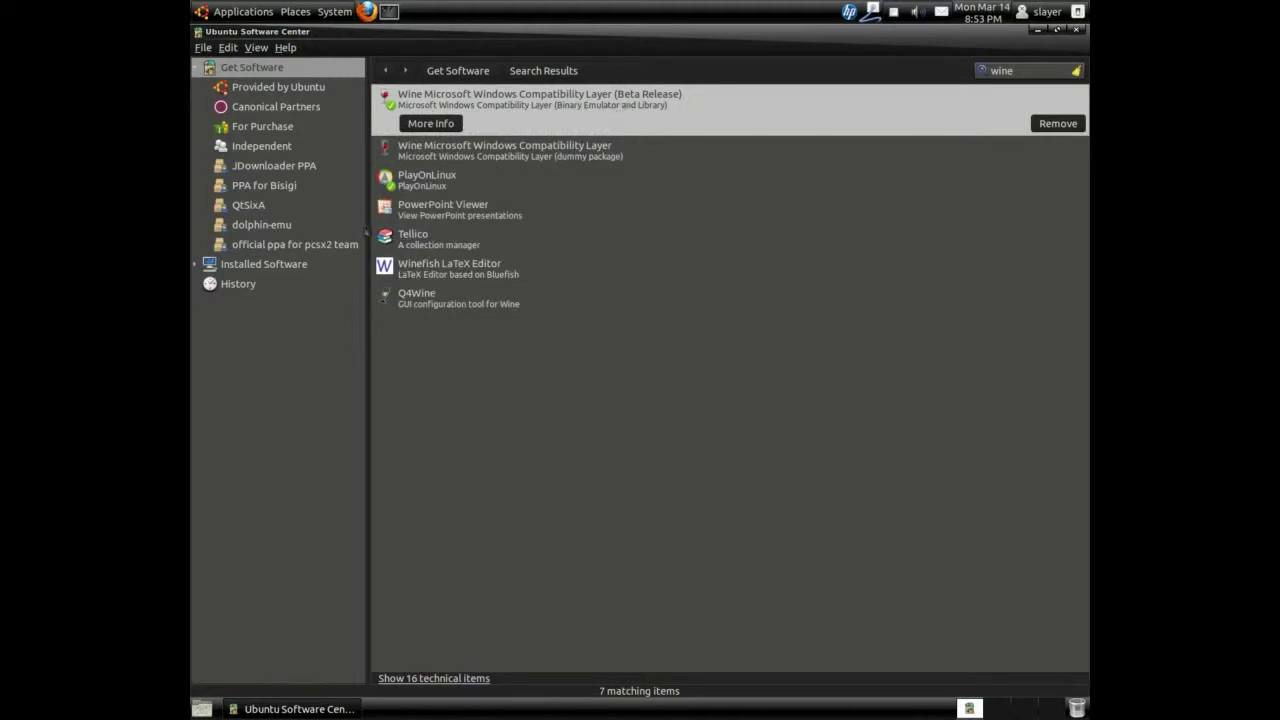
left_click(418, 188)
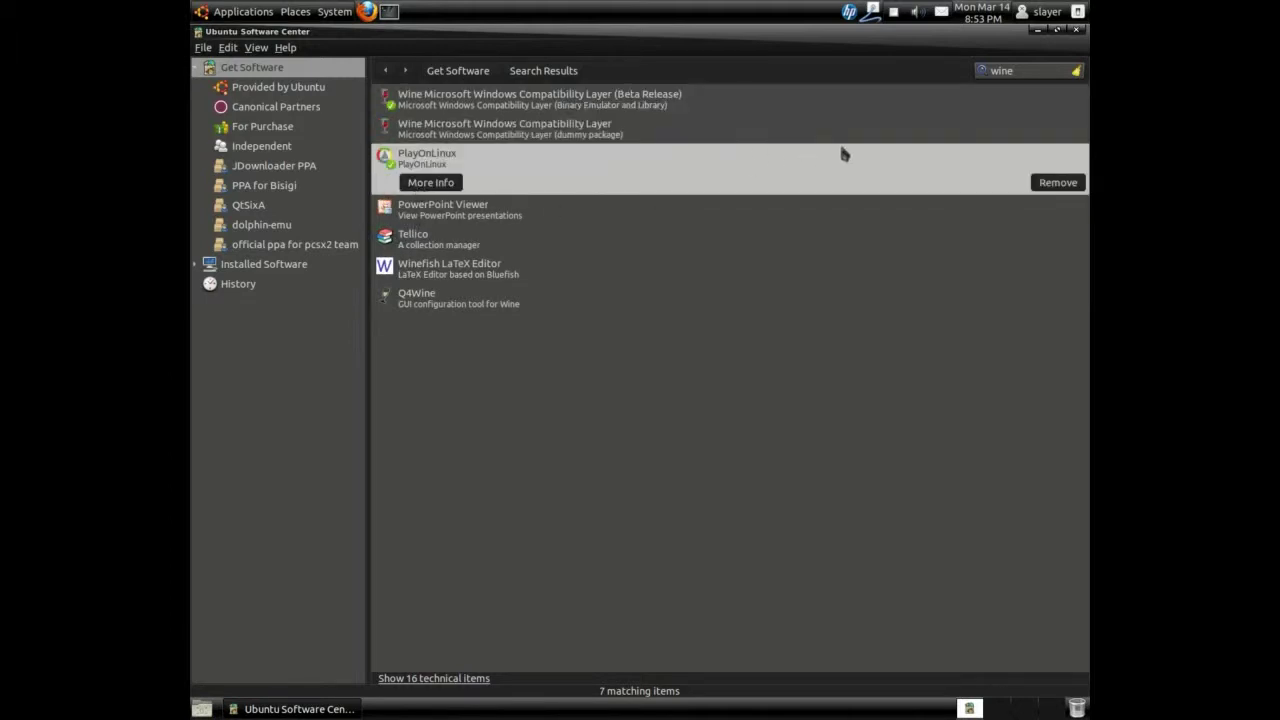
left_click(577, 101)
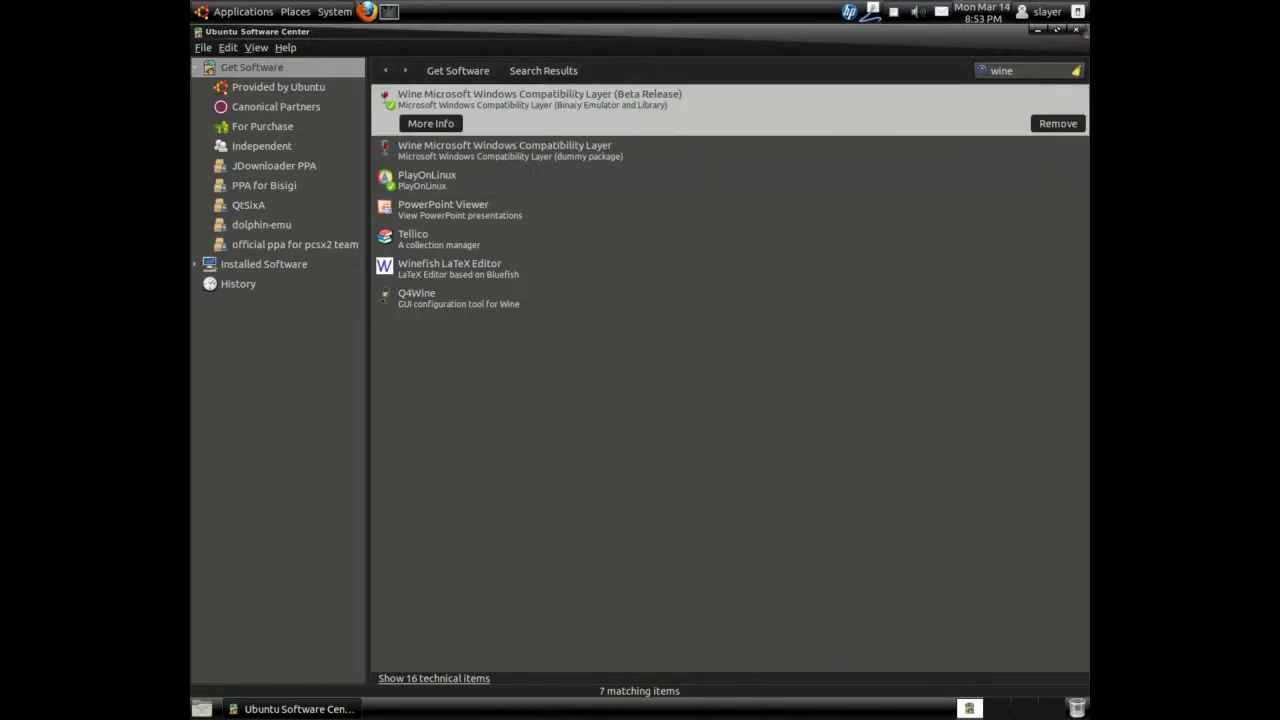
left_click(1076, 29)
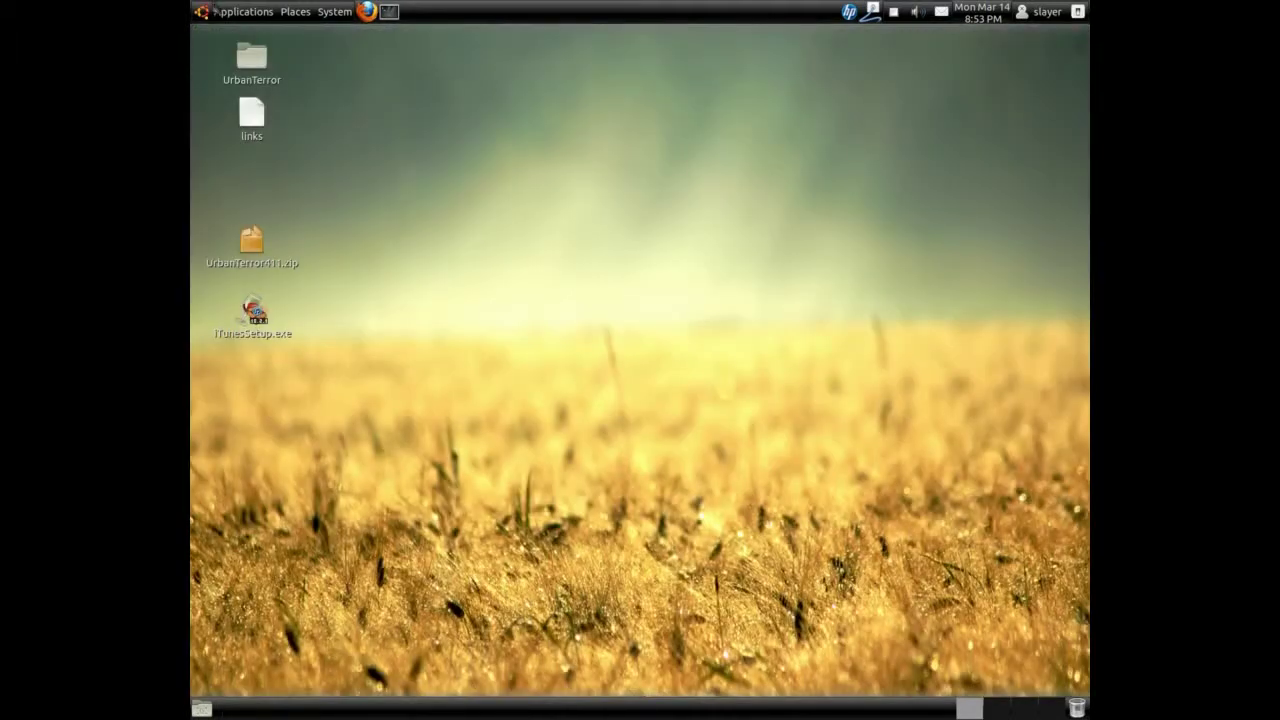
Launch PlayOnLinux from Applications > Games.
left_click(258, 14)
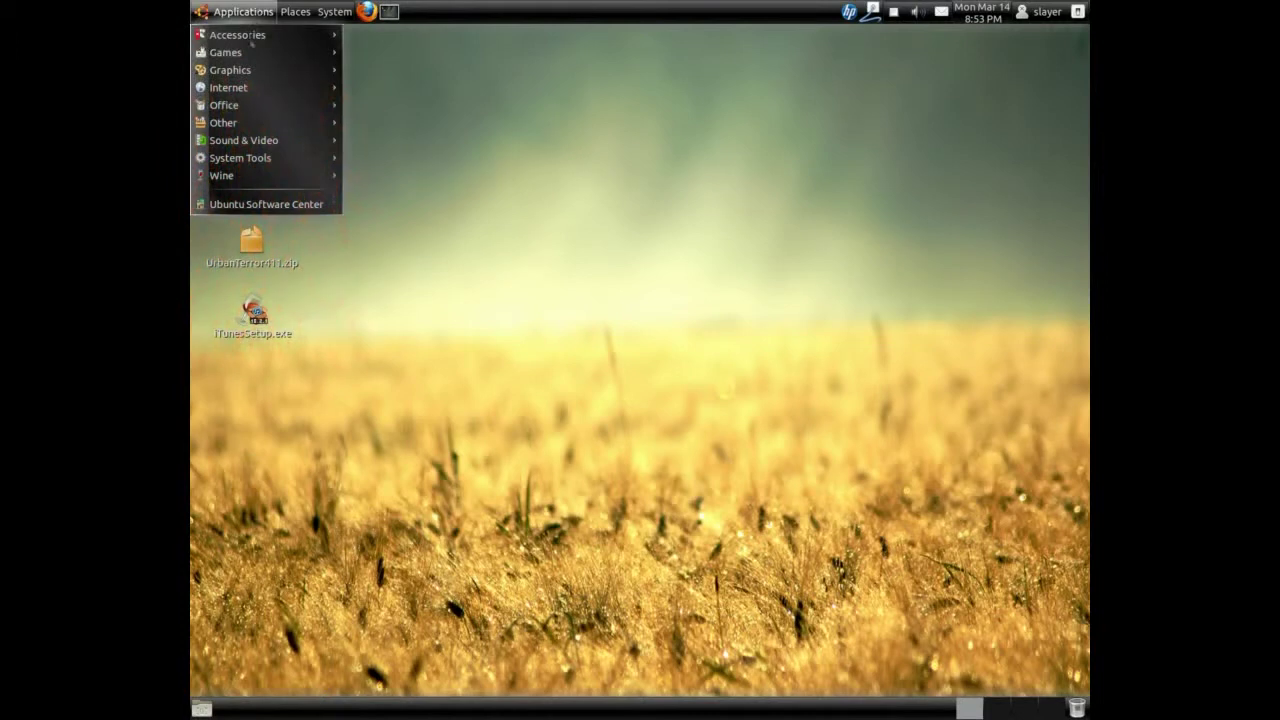
mouse_move(248, 53)
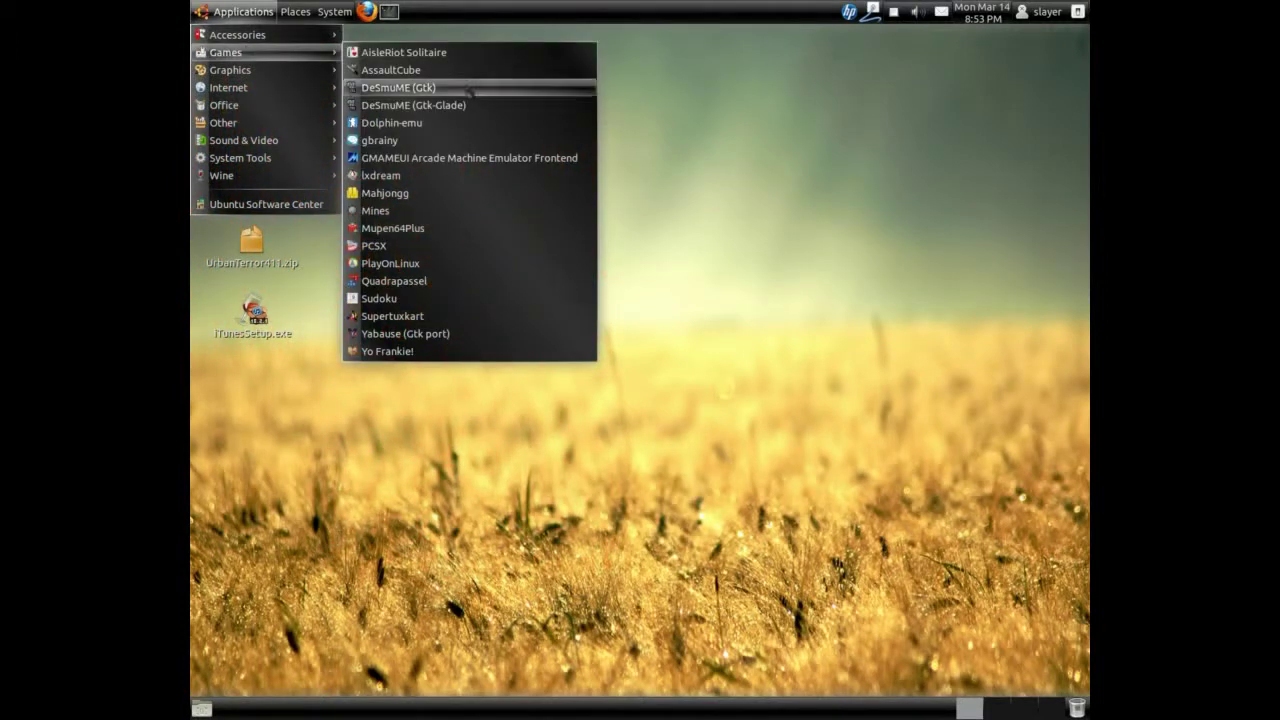
left_click(473, 263)
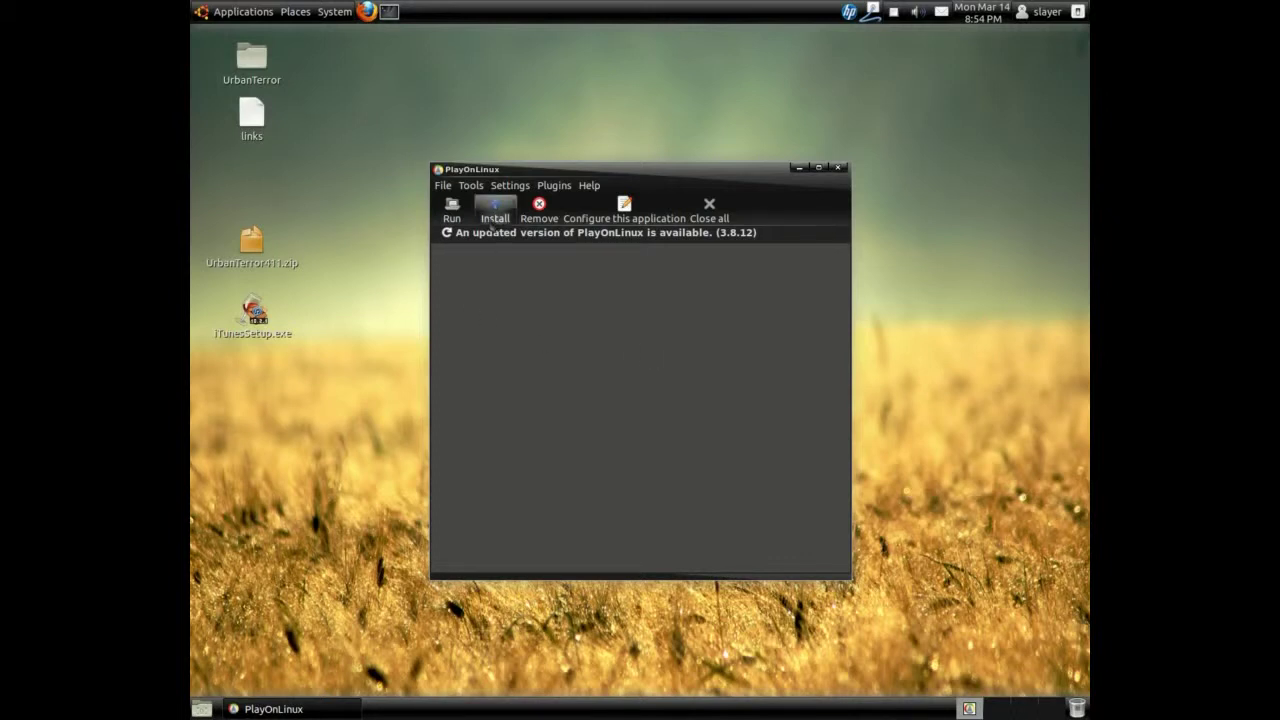
Pick iTunes 10 from PlayOnLinux's Multimedia install list and start its installation wizard.
left_click(491, 222)
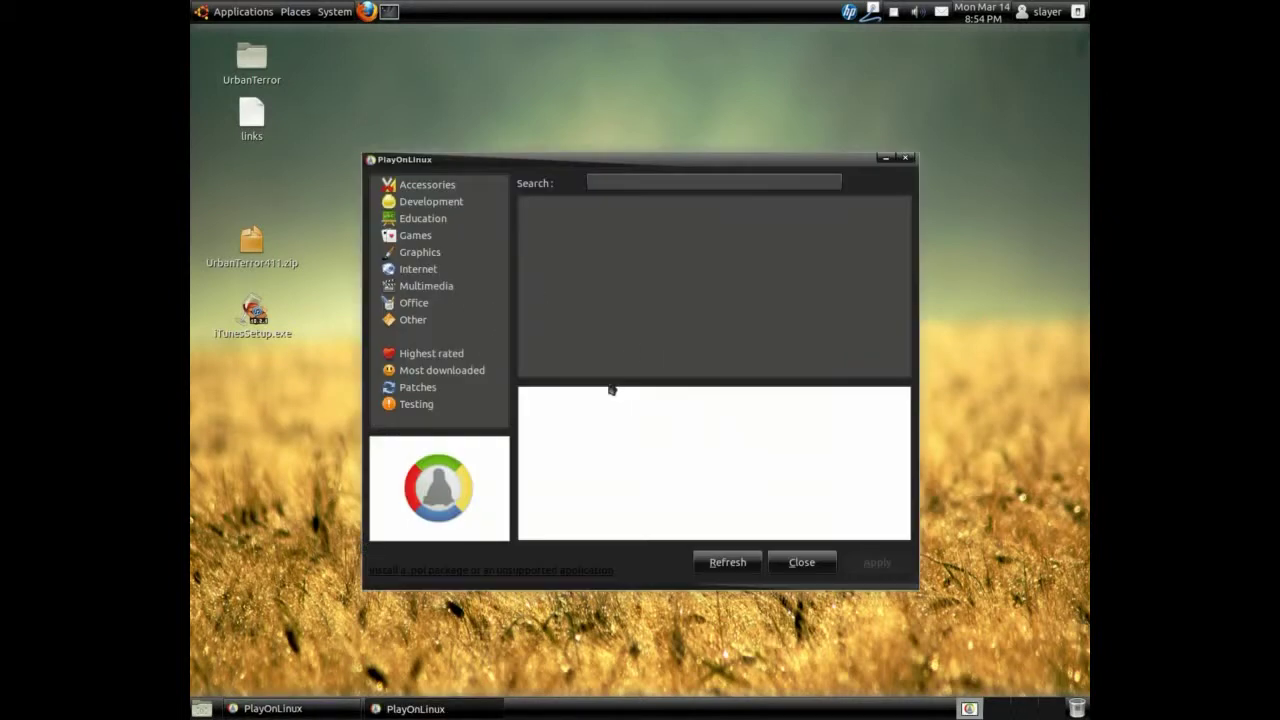
left_click(414, 287)
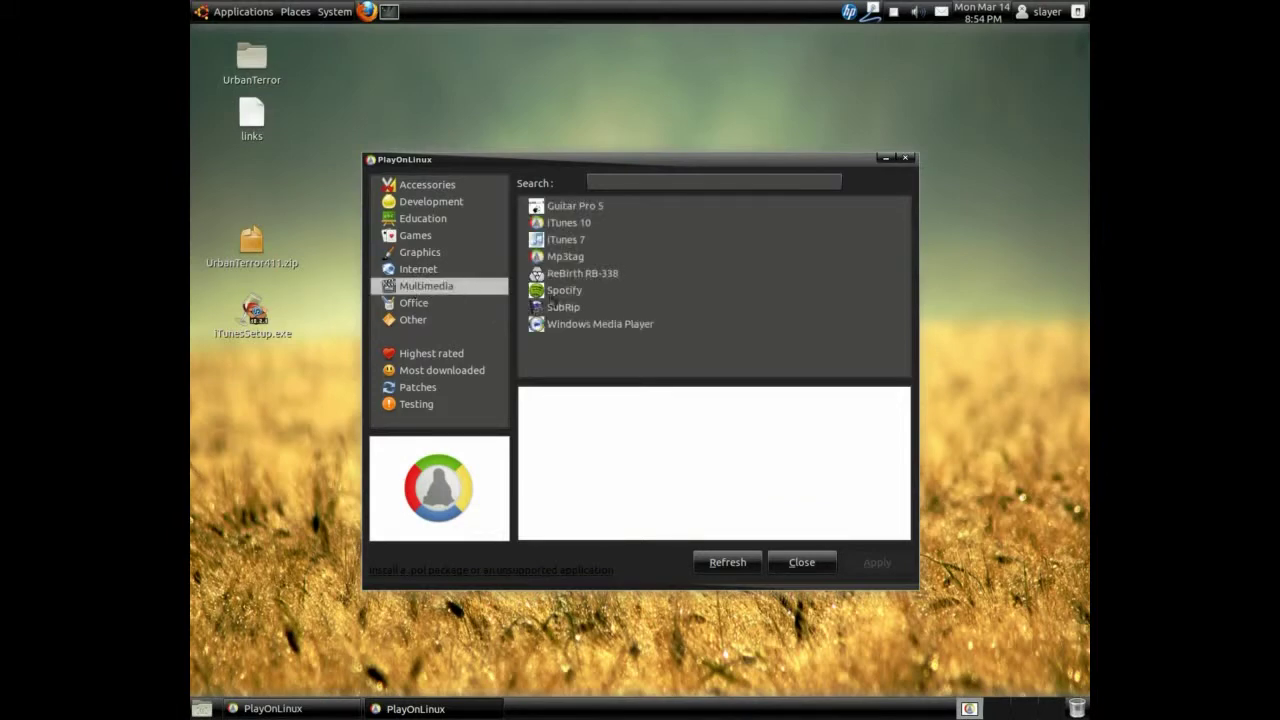
left_click(572, 226)
left_click(877, 563)
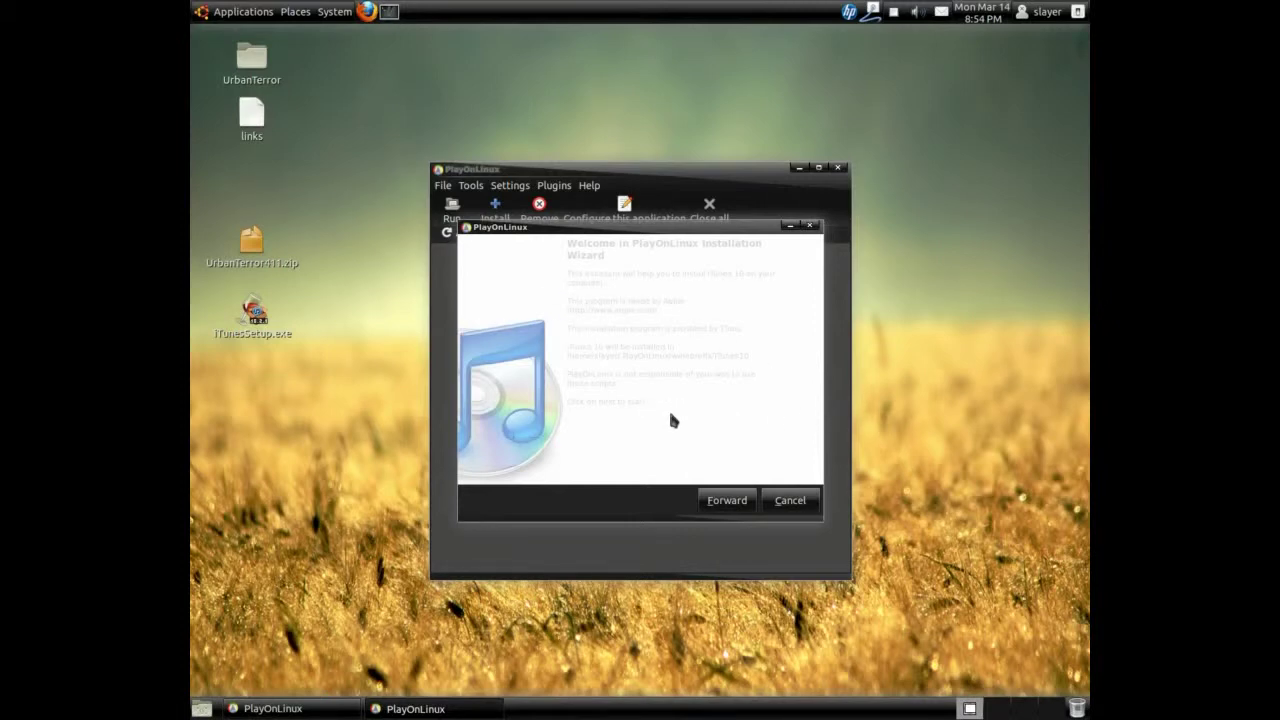
Supply iTunesSetup.exe from the Desktop as the installer file and start the iTunes 10 install.
left_click(719, 509)
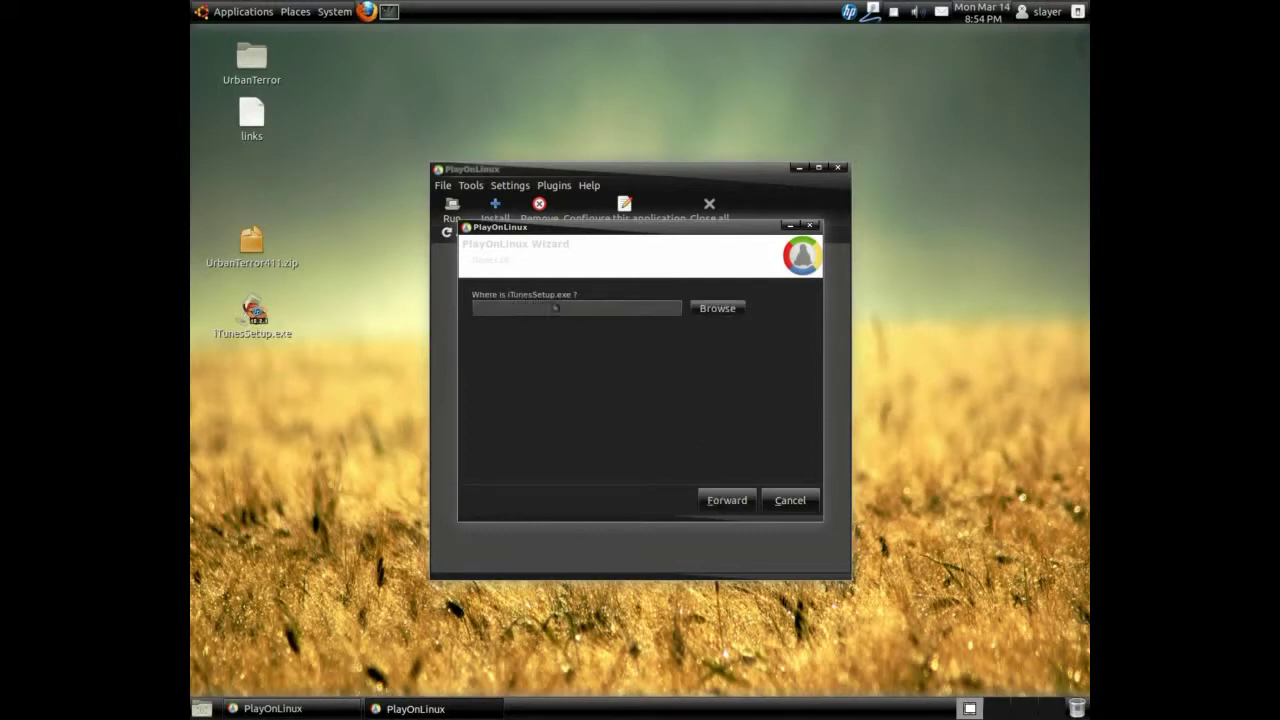
left_click(704, 309)
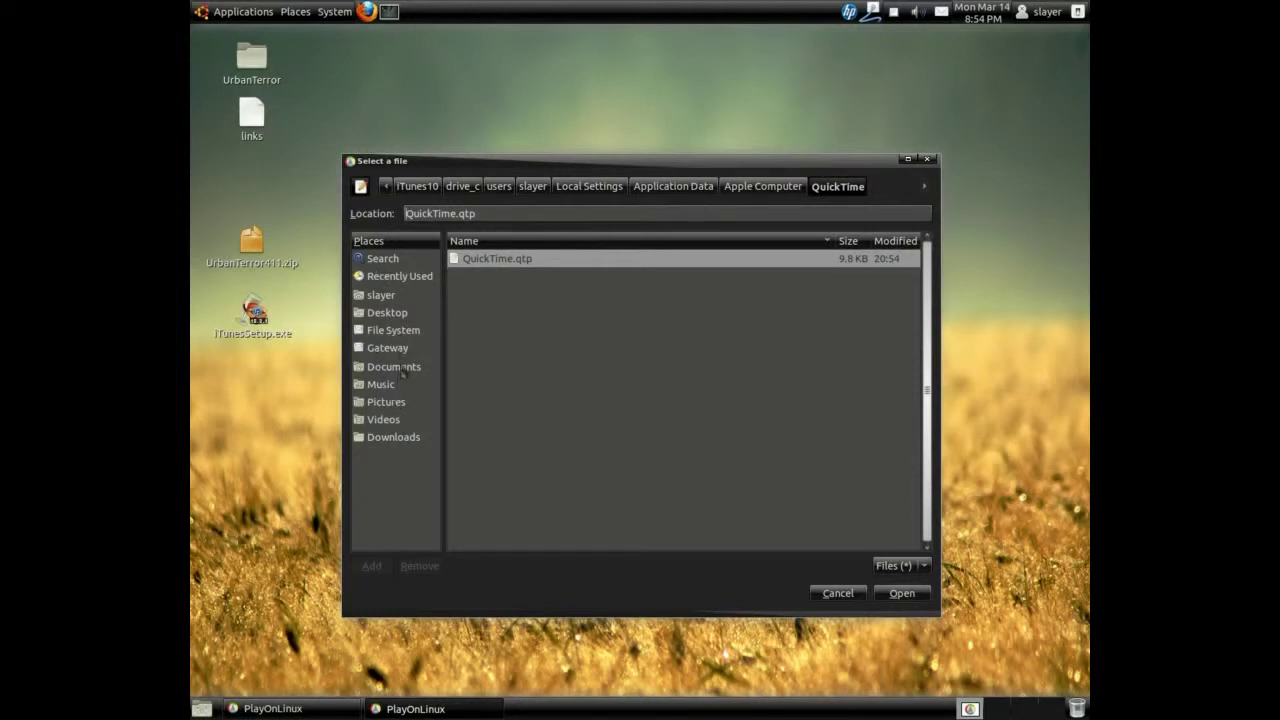
left_click(398, 314)
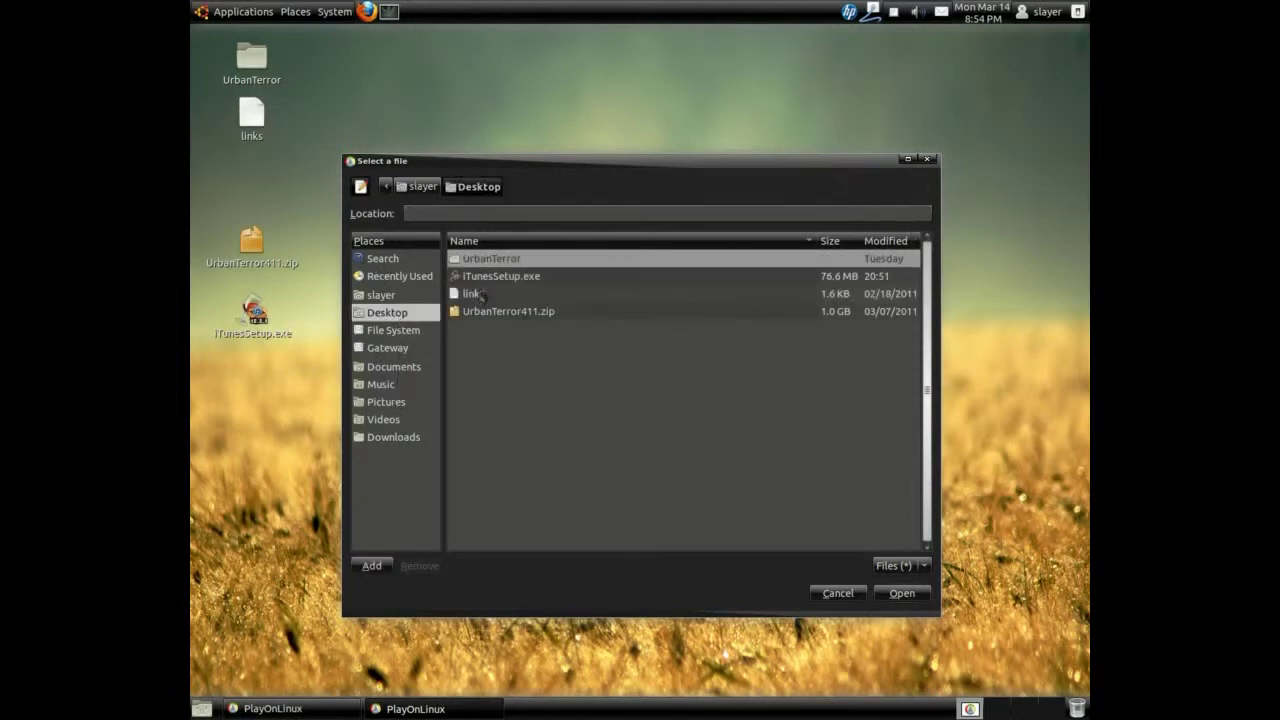
left_click(494, 279)
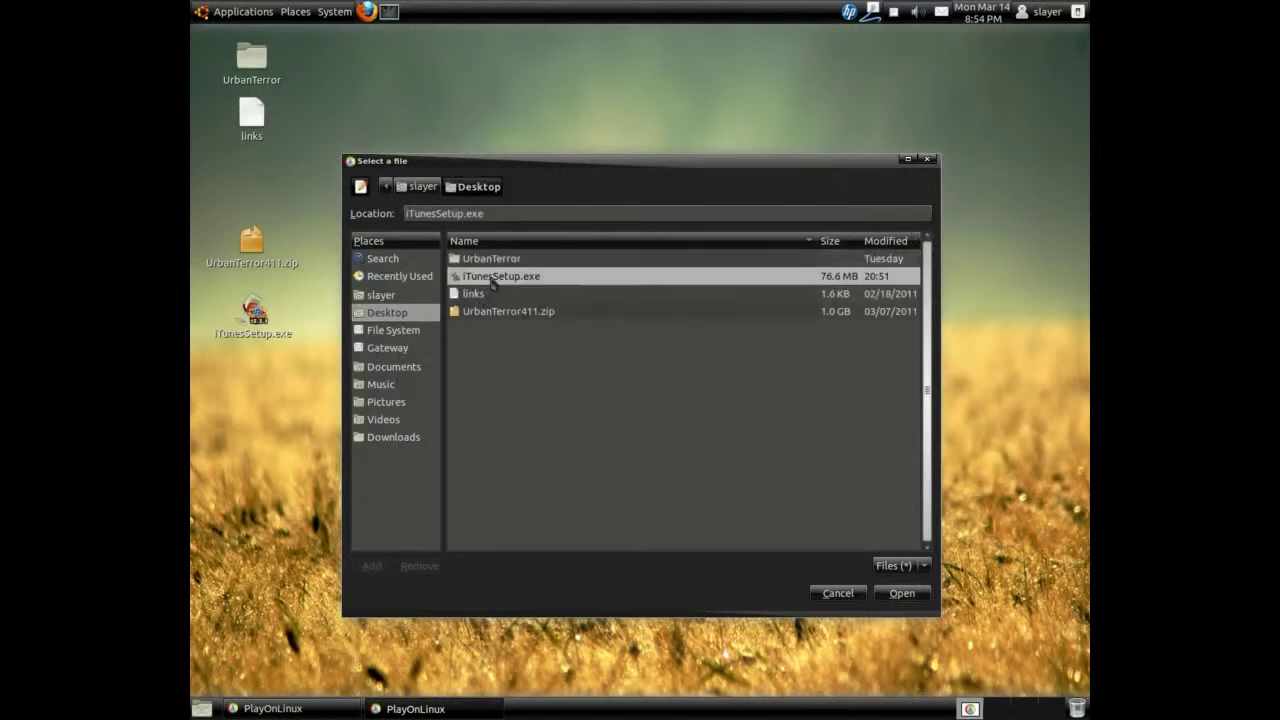
left_click(919, 600)
left_click(732, 501)
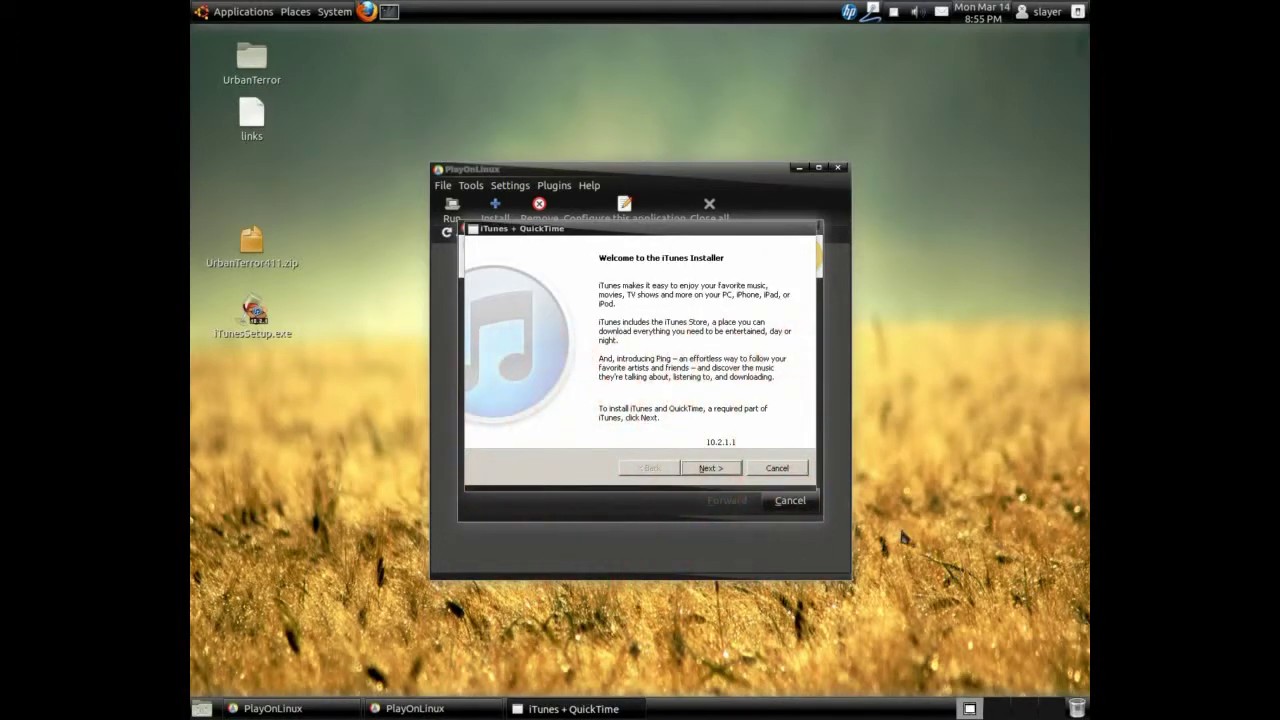
Accept the iTunes license, install with the default options, and allow AutoRun.
left_click(728, 470)
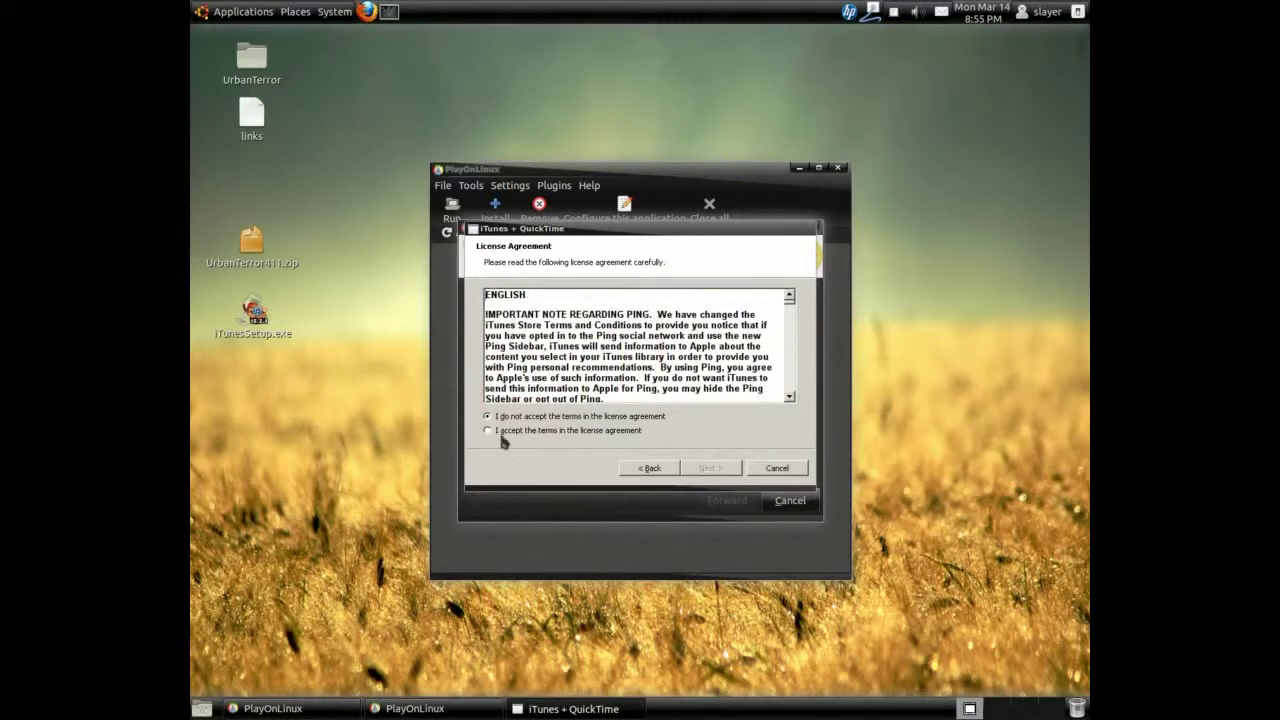
left_click(505, 432)
left_click(710, 470)
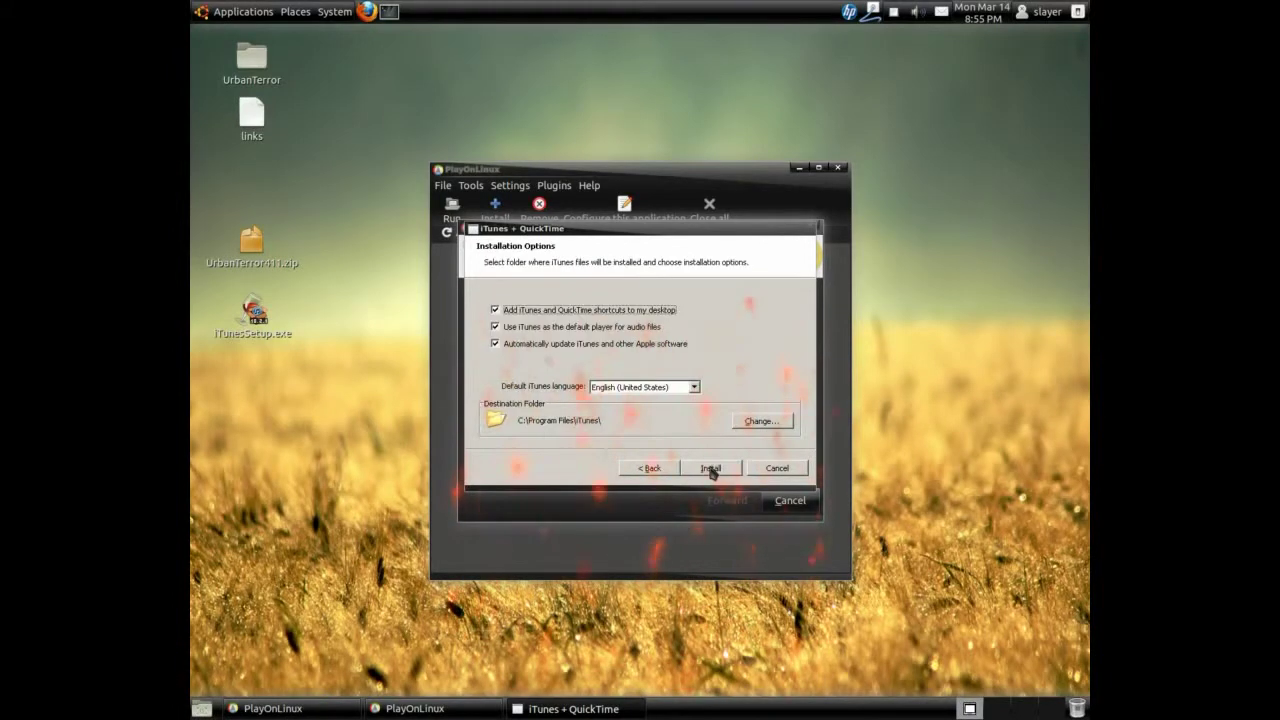
left_click(711, 469)
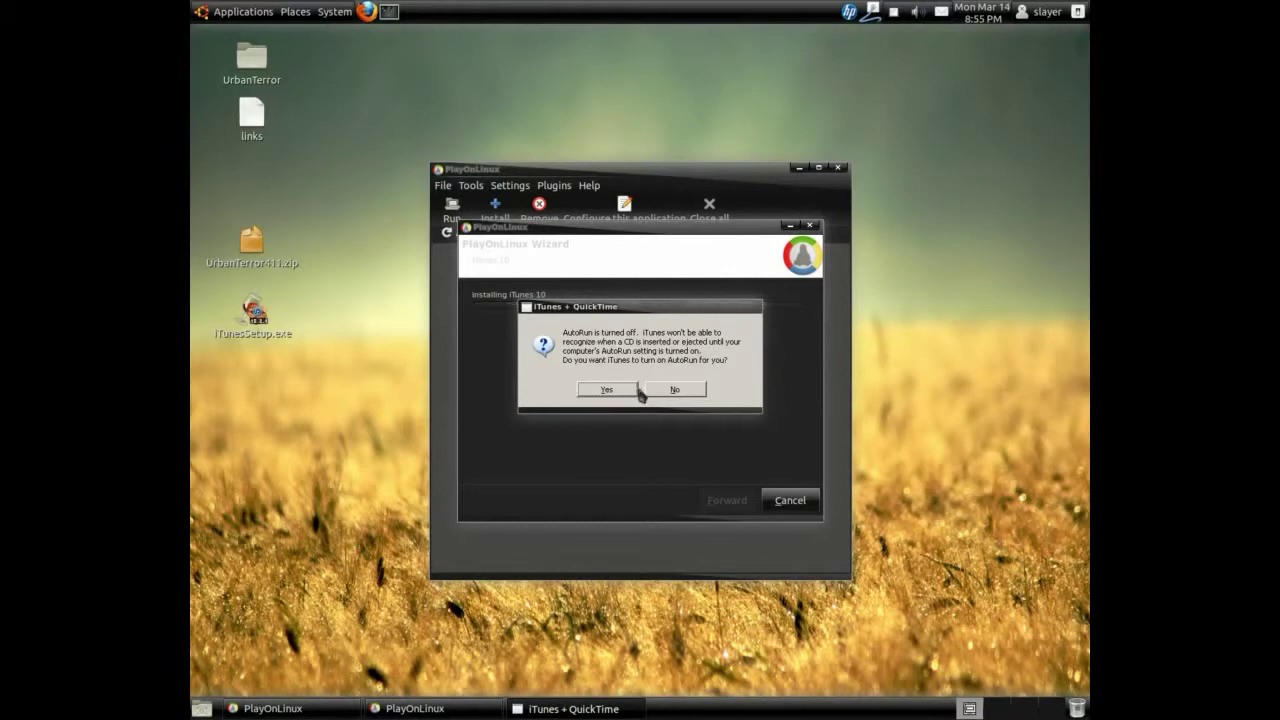
left_click(620, 391)
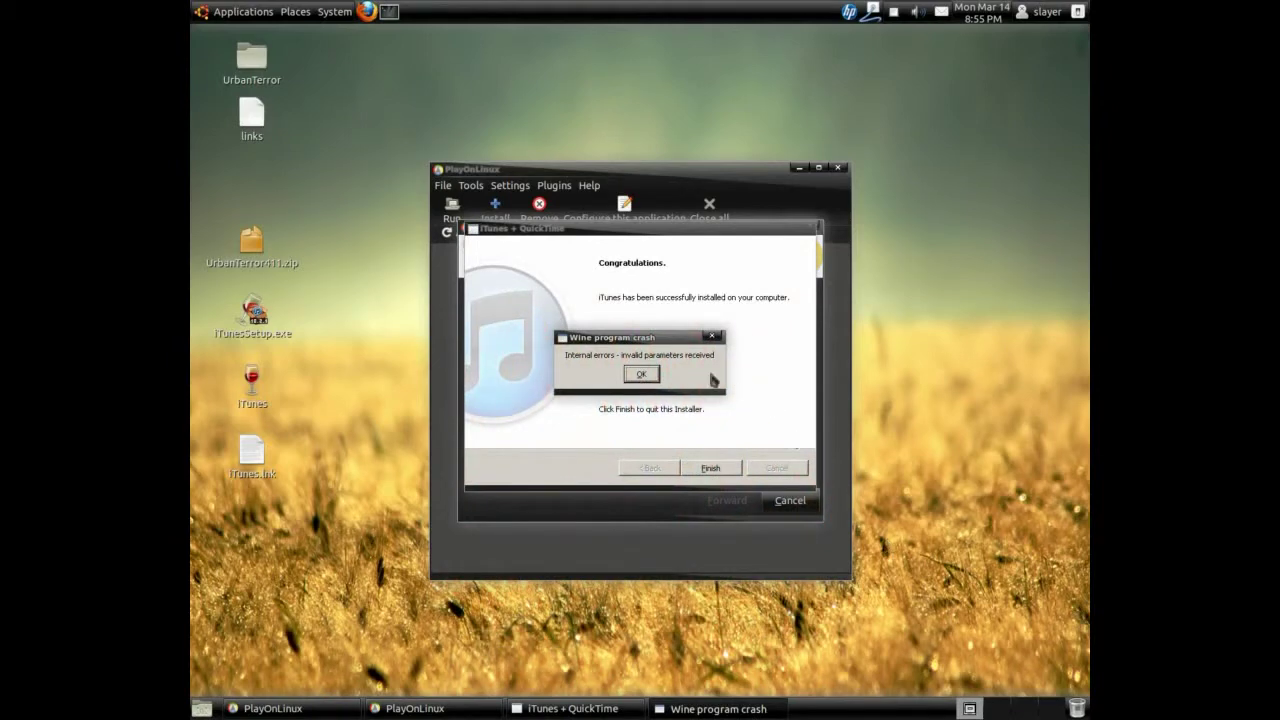
Dismiss the Wine crash error to reveal the iTunes Congratulations page.
left_click(646, 373)
Finish the iTunes installer, add desktop and menu shortcuts, and close the PlayOnLinux wizard.
left_click(711, 469)
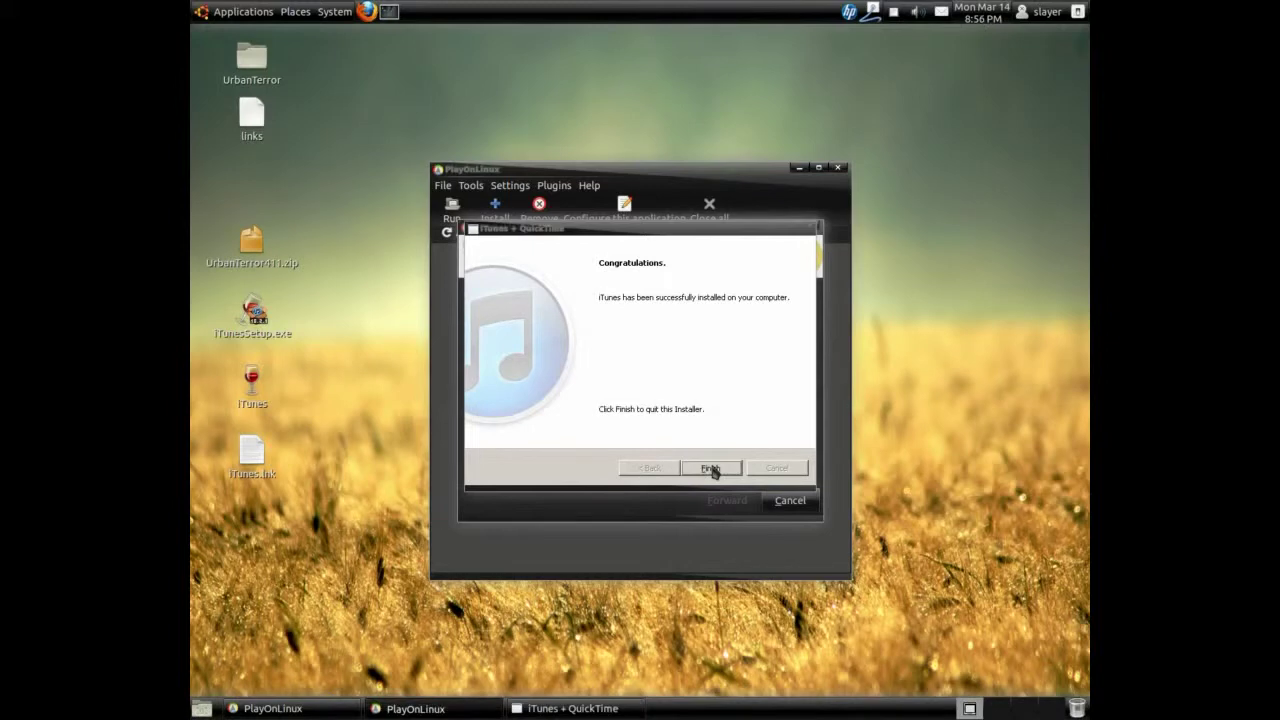
left_click(481, 314)
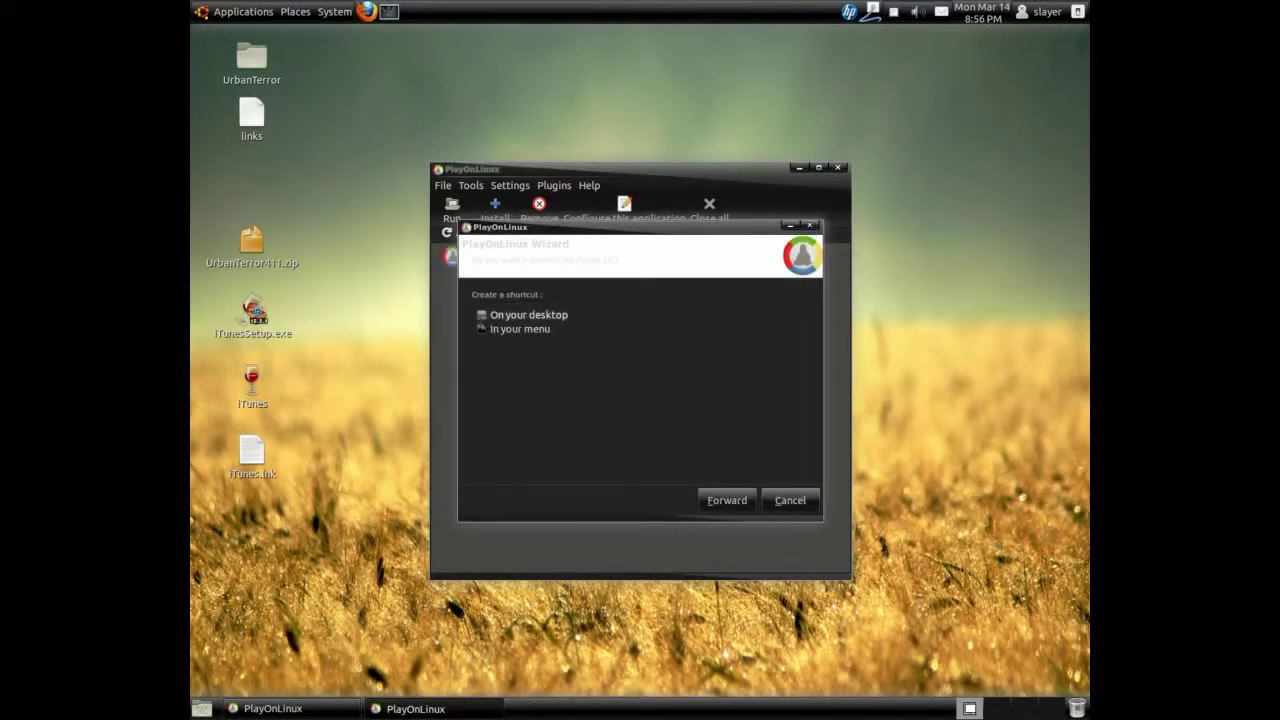
left_click(481, 328)
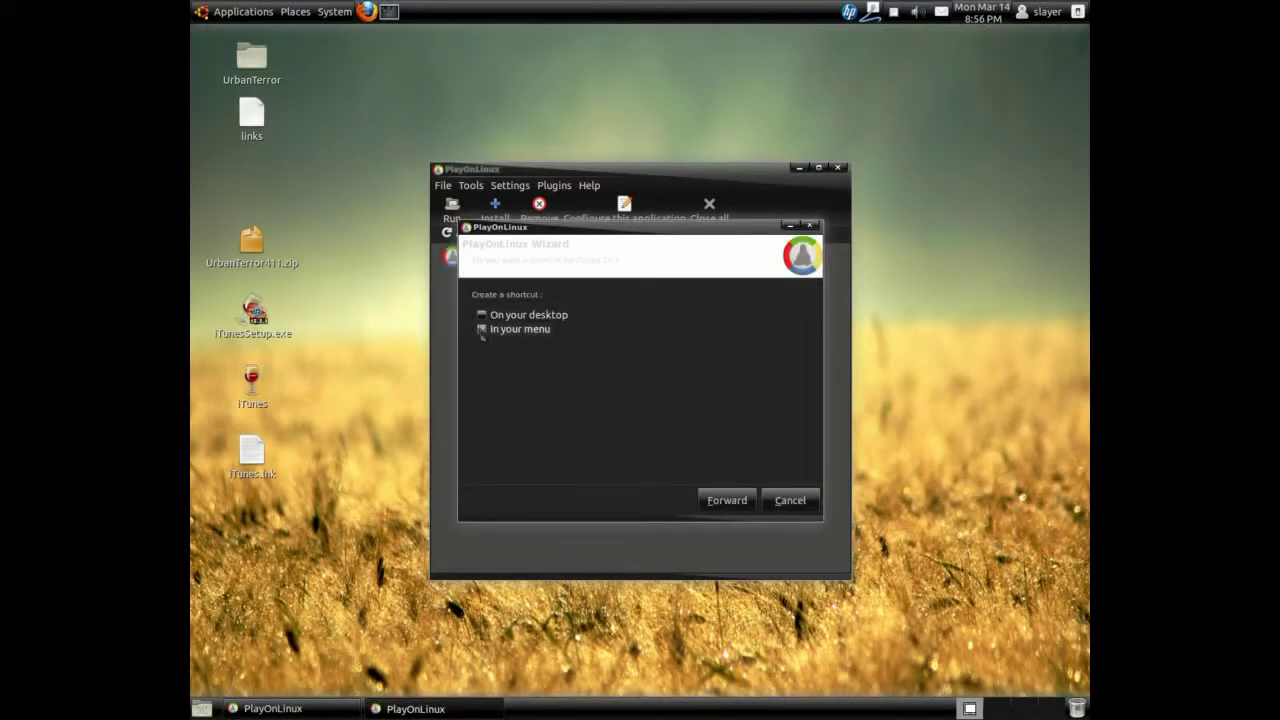
left_click(736, 505)
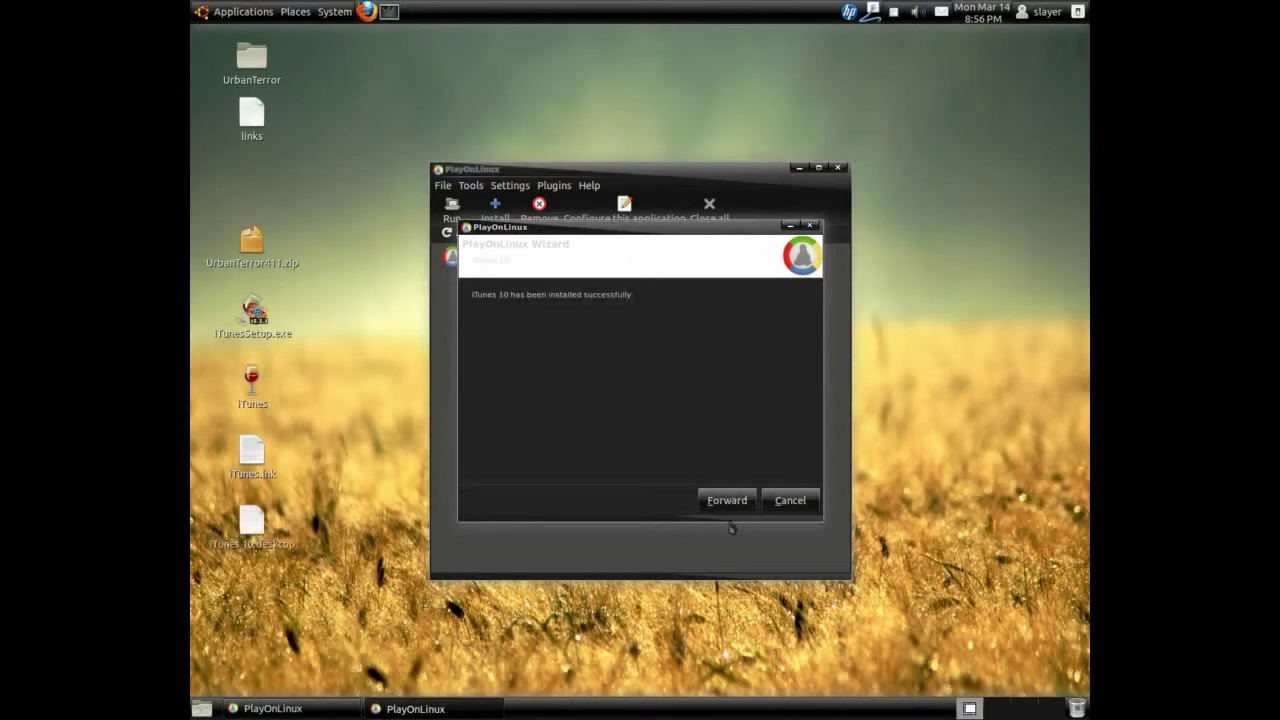
left_click(734, 502)
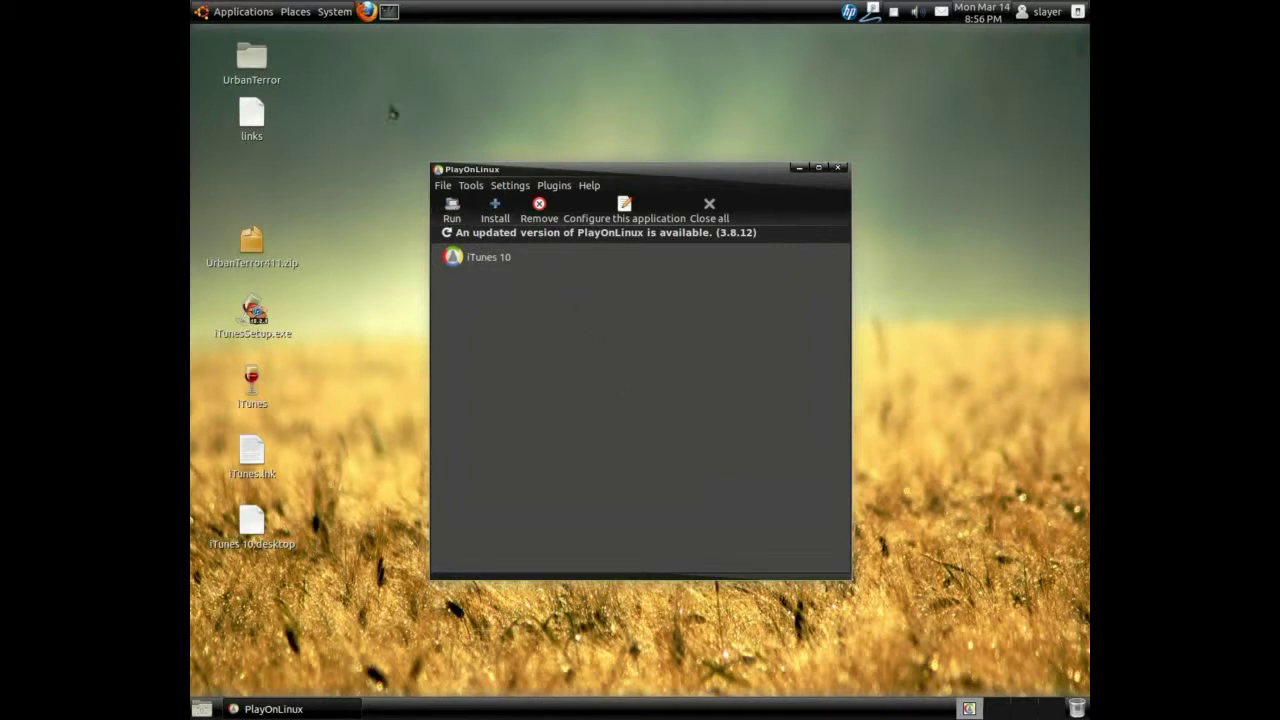
left_click(258, 10)
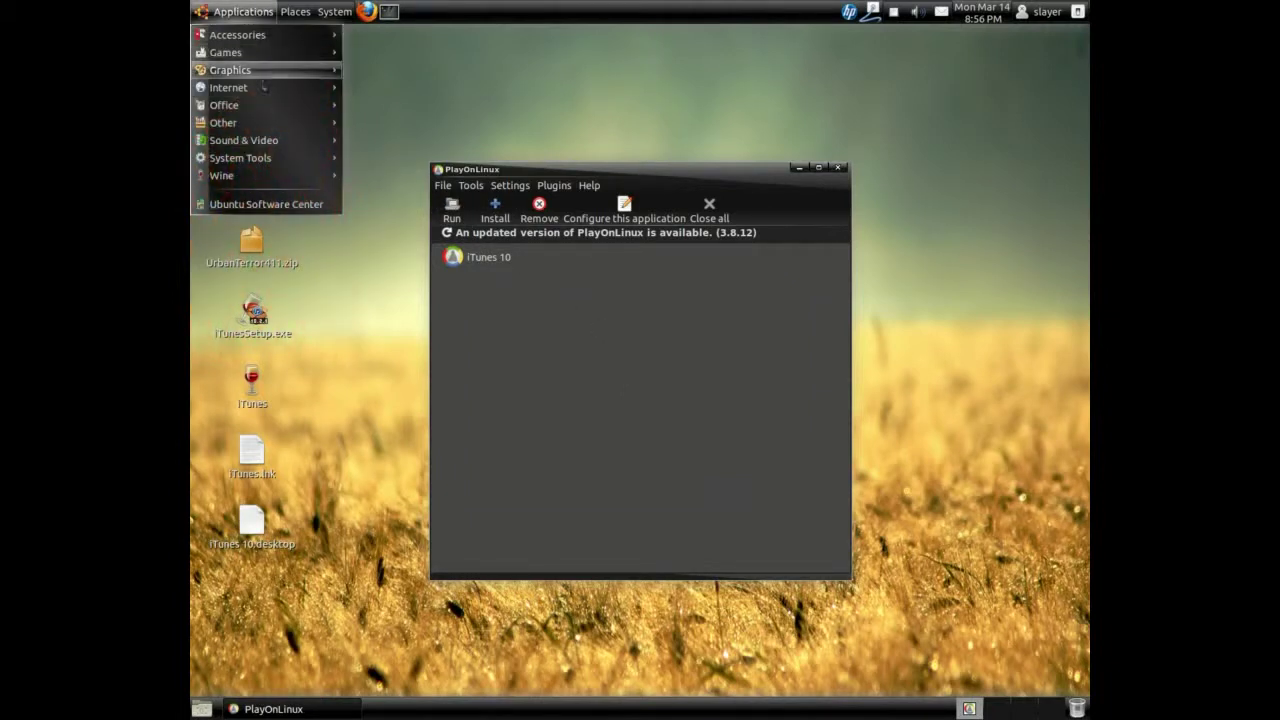
Launch iTunes from Applications > Wine > Programs > iTunes.
mouse_move(262, 183)
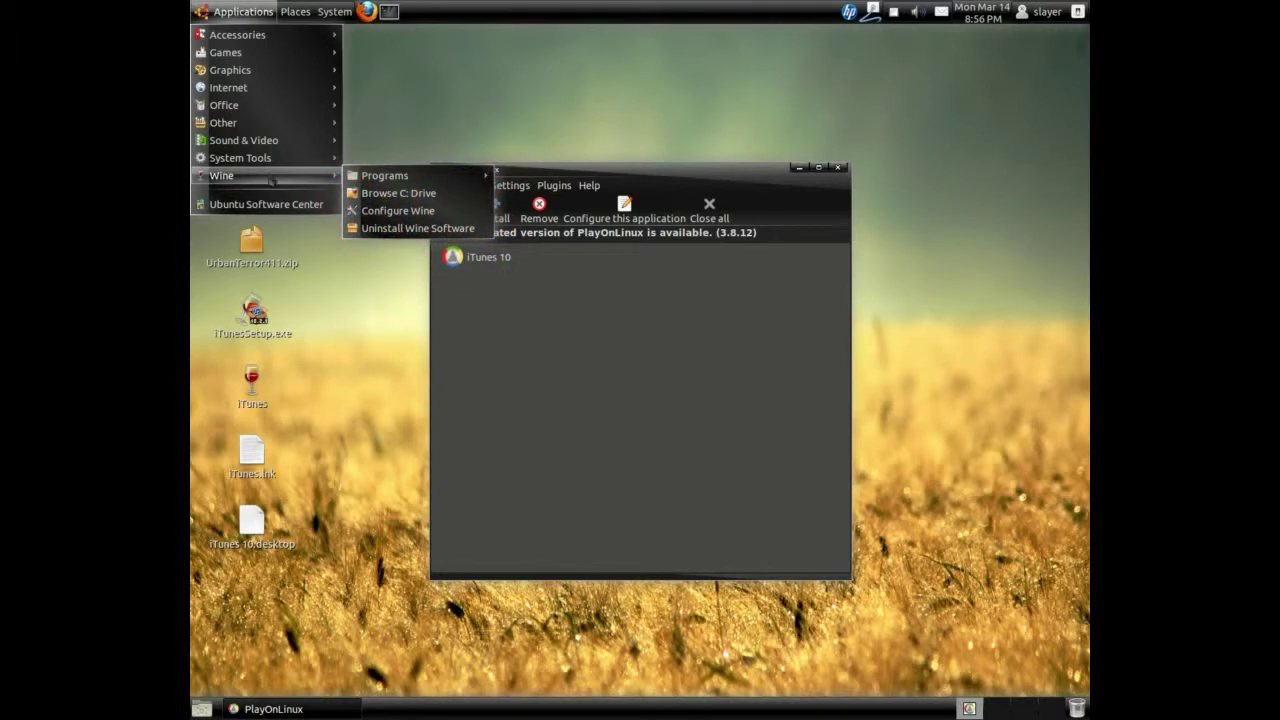
mouse_move(376, 177)
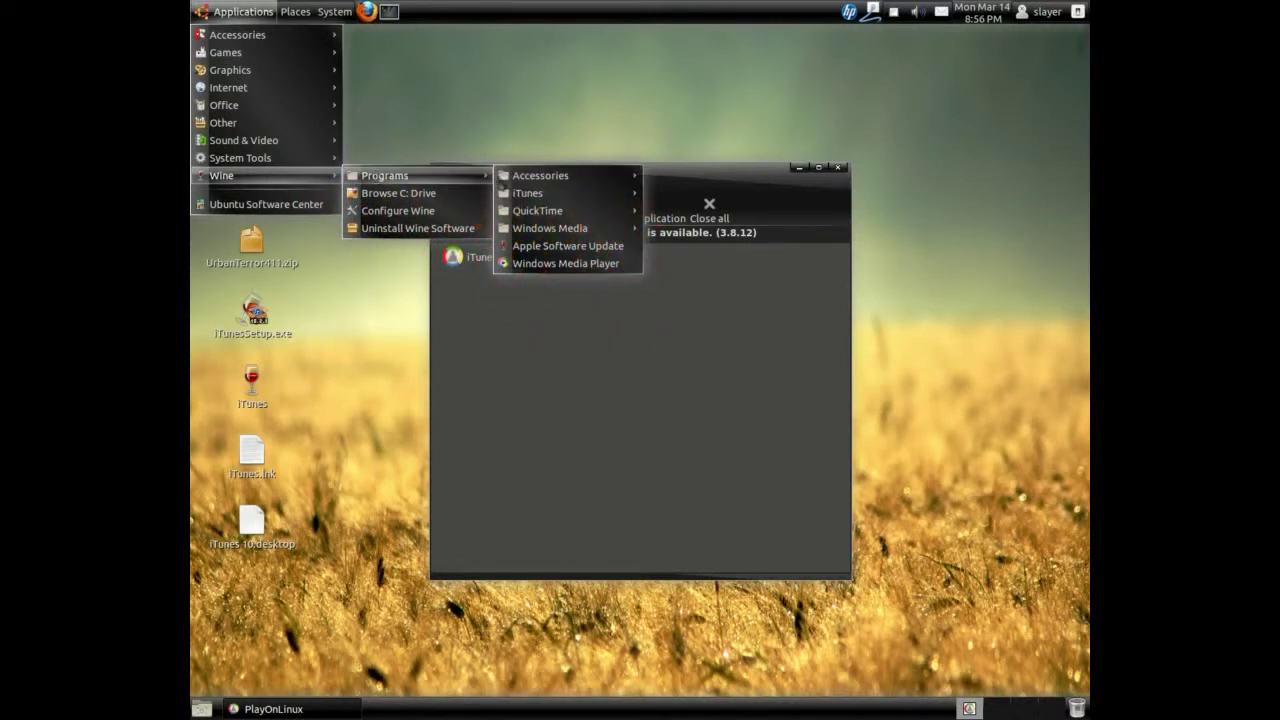
mouse_move(569, 195)
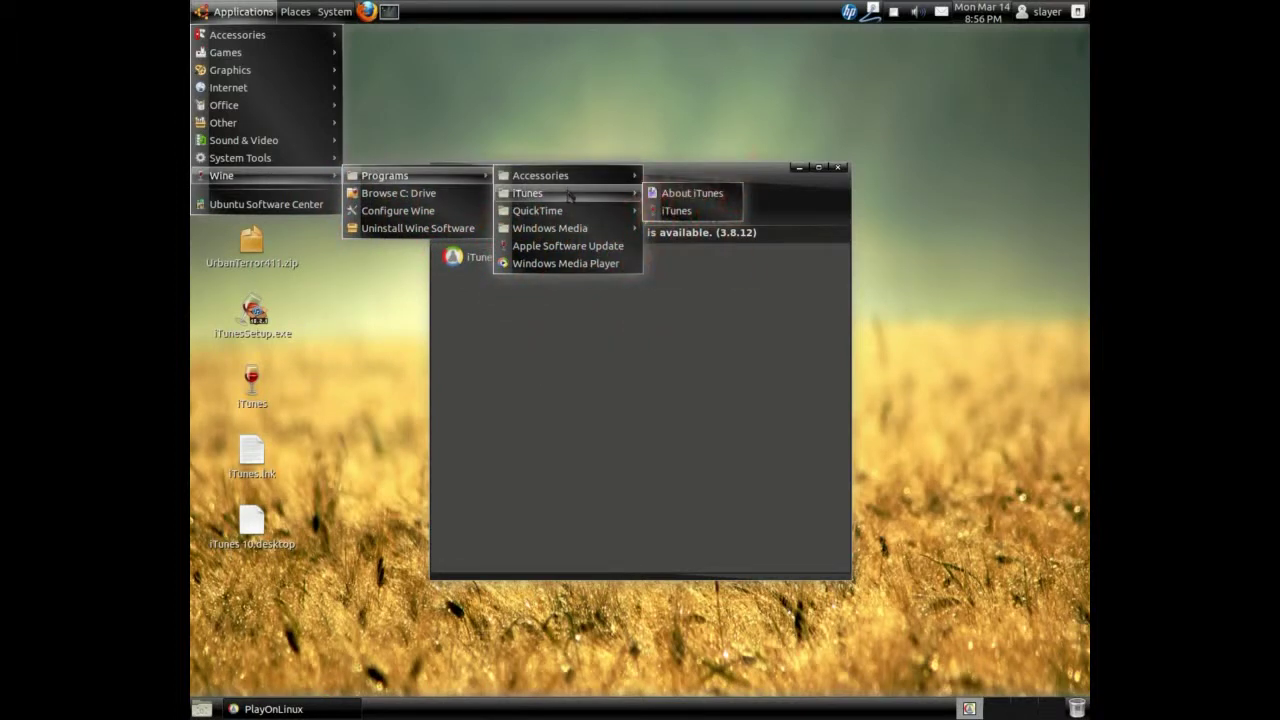
left_click(711, 216)
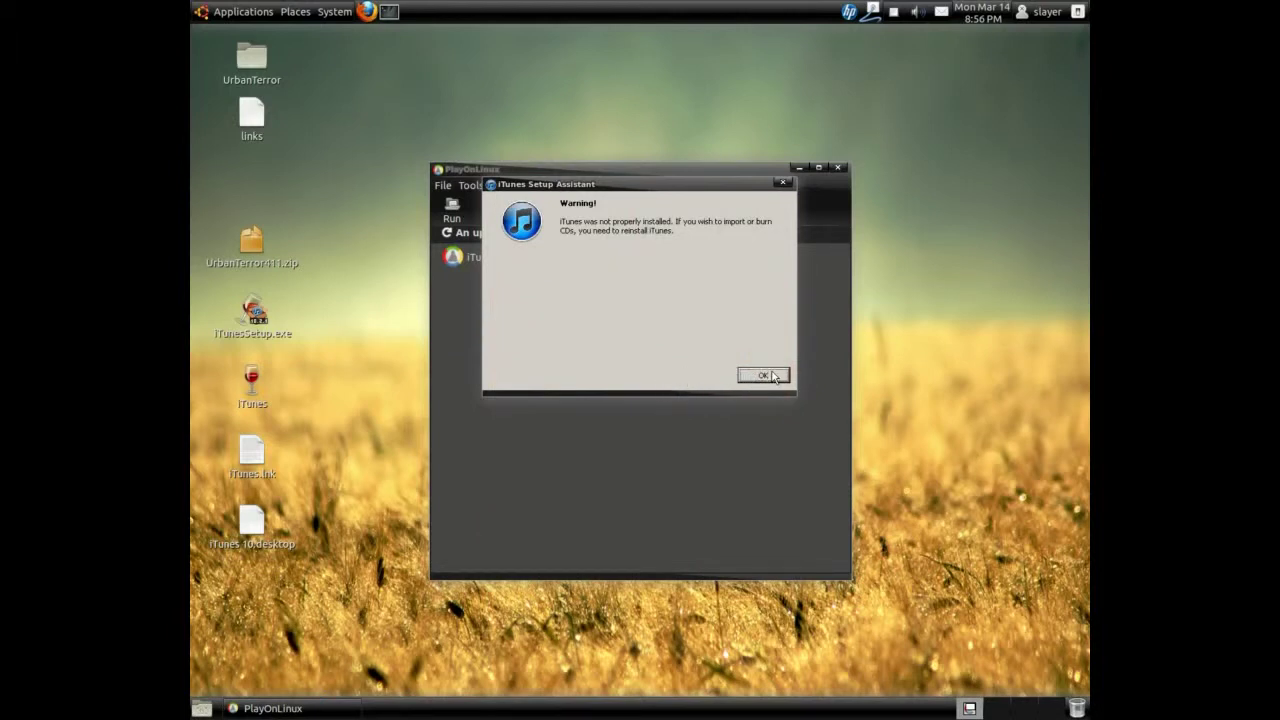
Dismiss the improper-installation warning and close the iTunes Tutorials window.
left_click(772, 376)
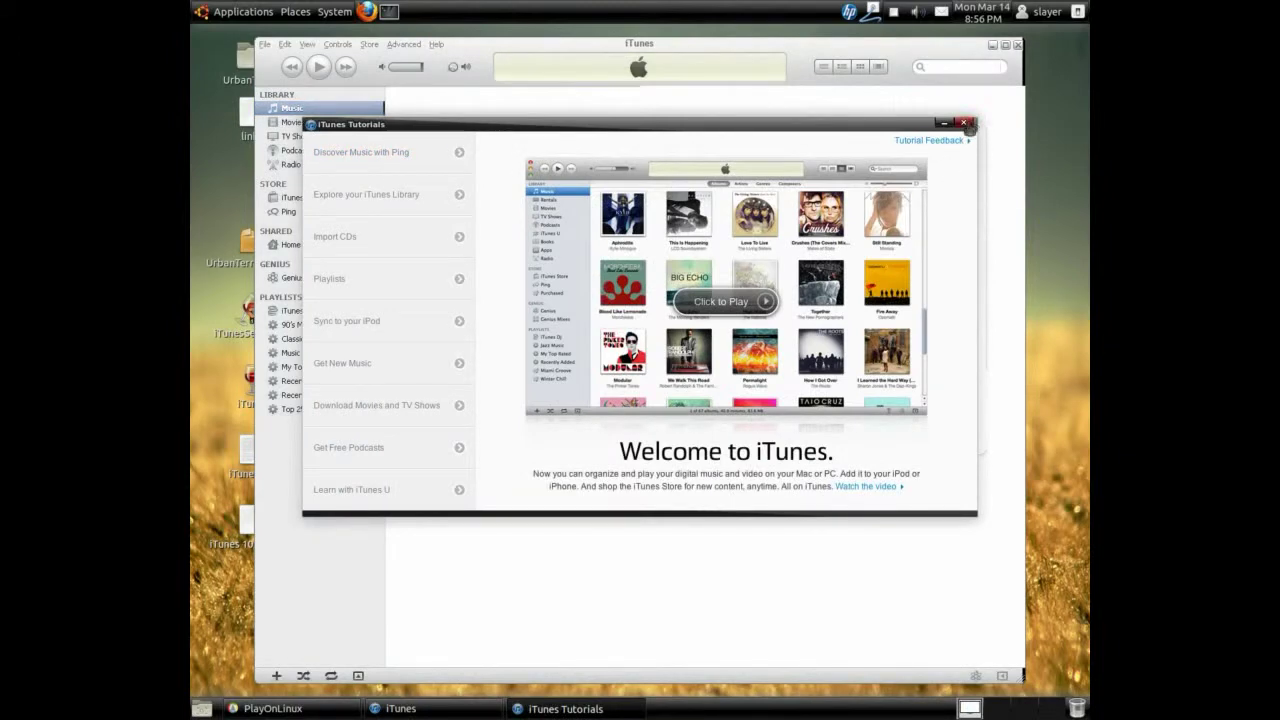
left_click(964, 123)
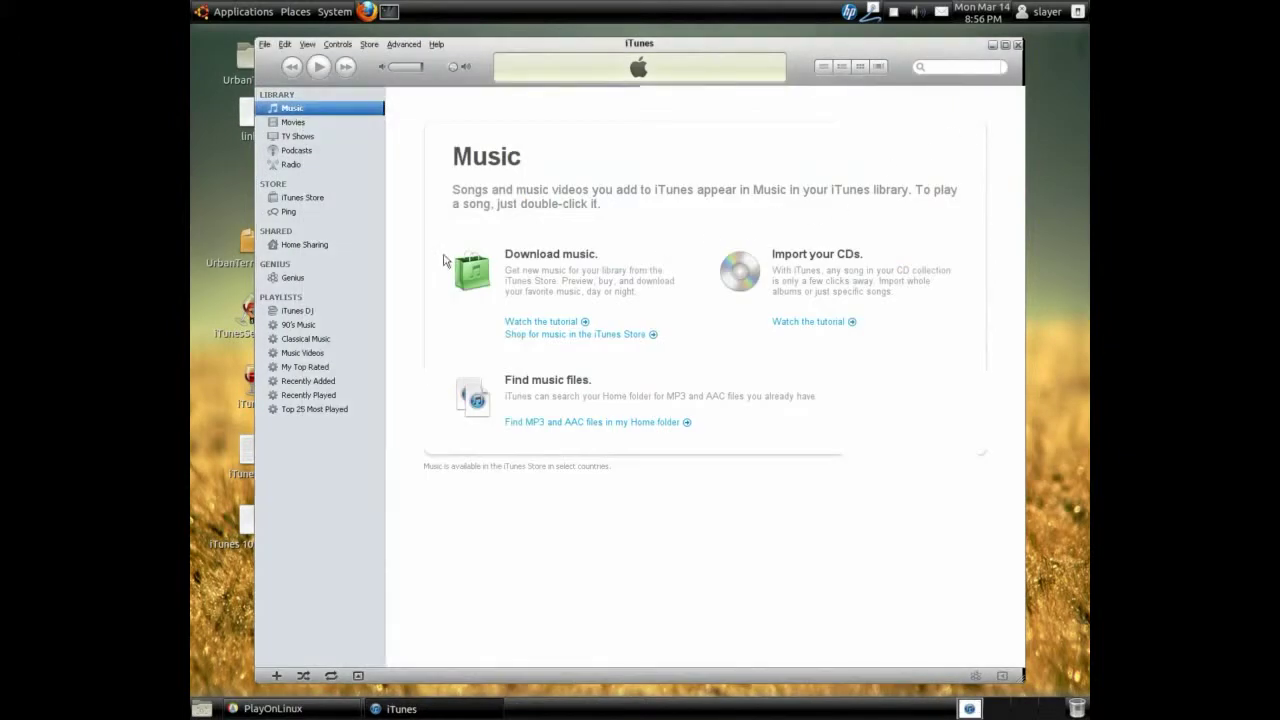